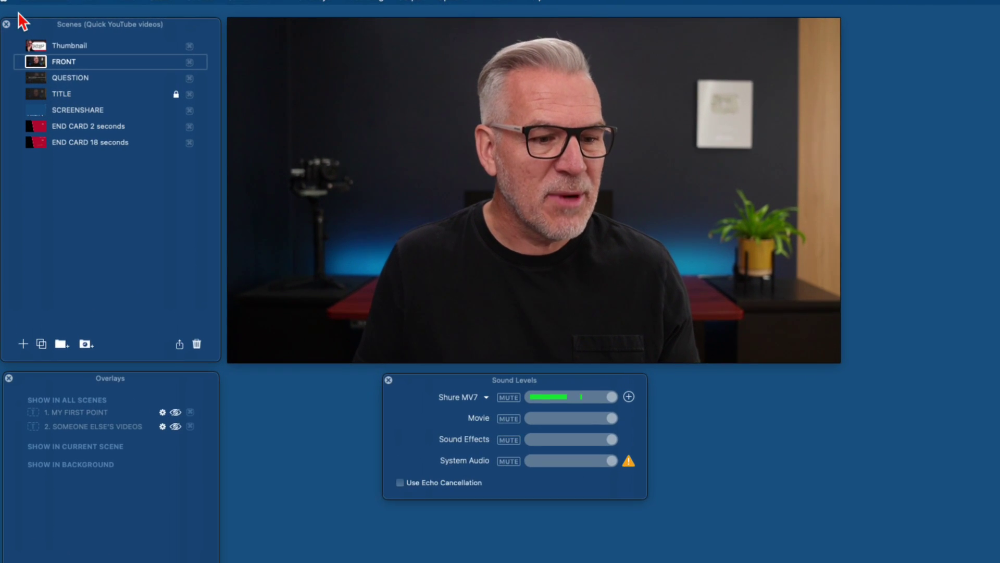
Add a new scene below FRONT and name it Webwidget
left_click(23, 357)
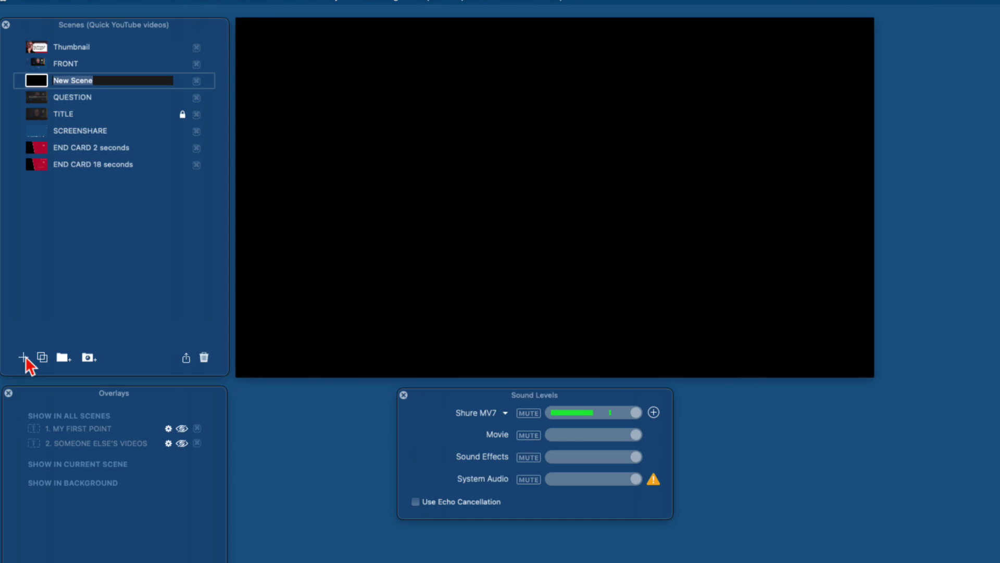
type("Webwidget")
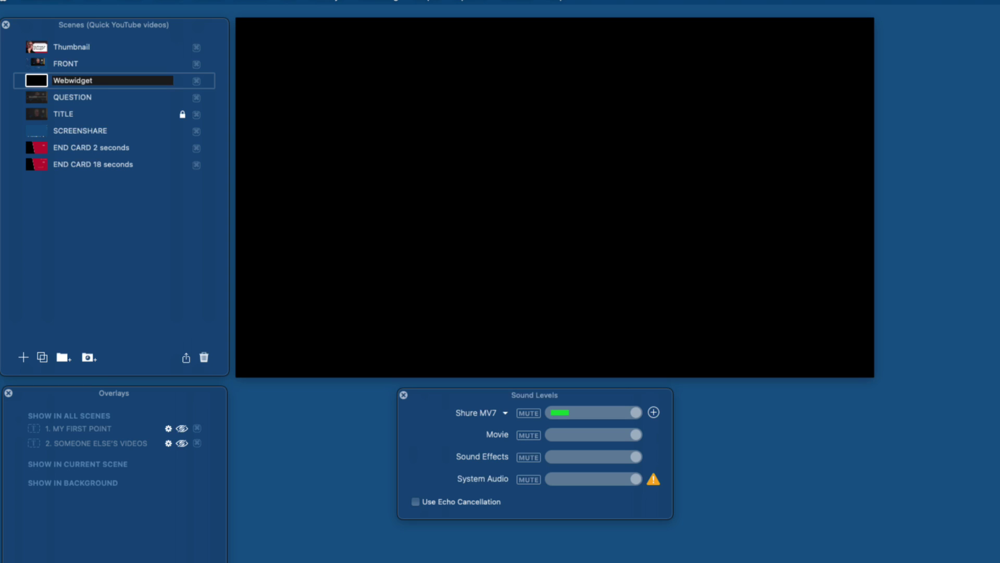
key("Return")
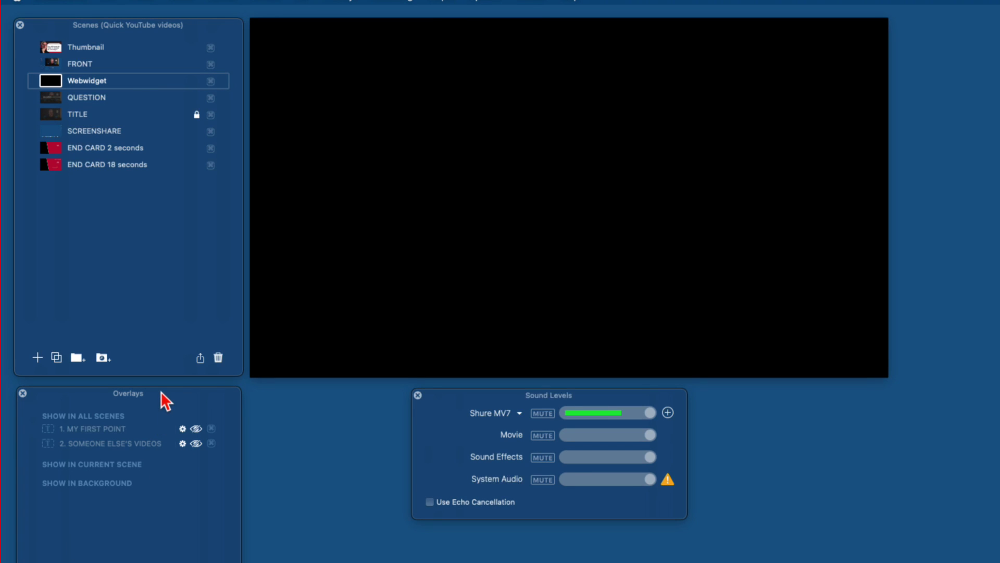
left_click_drag(161, 394, 161, 232)
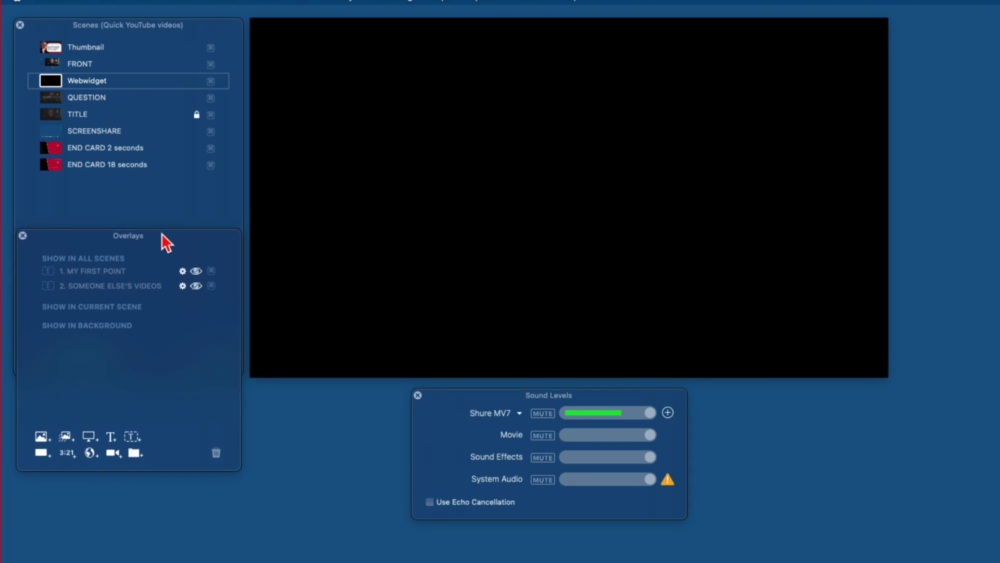
left_click(90, 453)
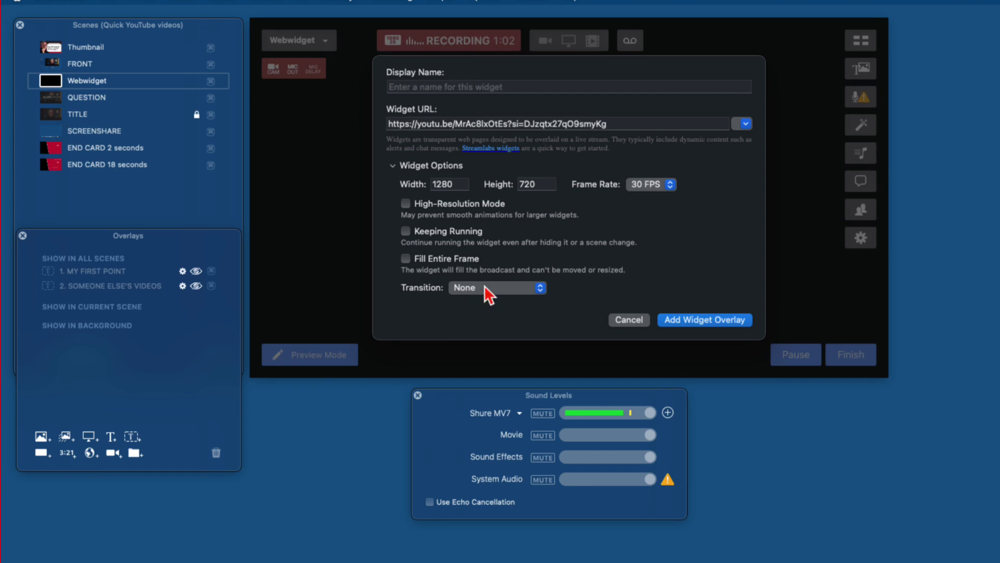
triple_click(502, 125)
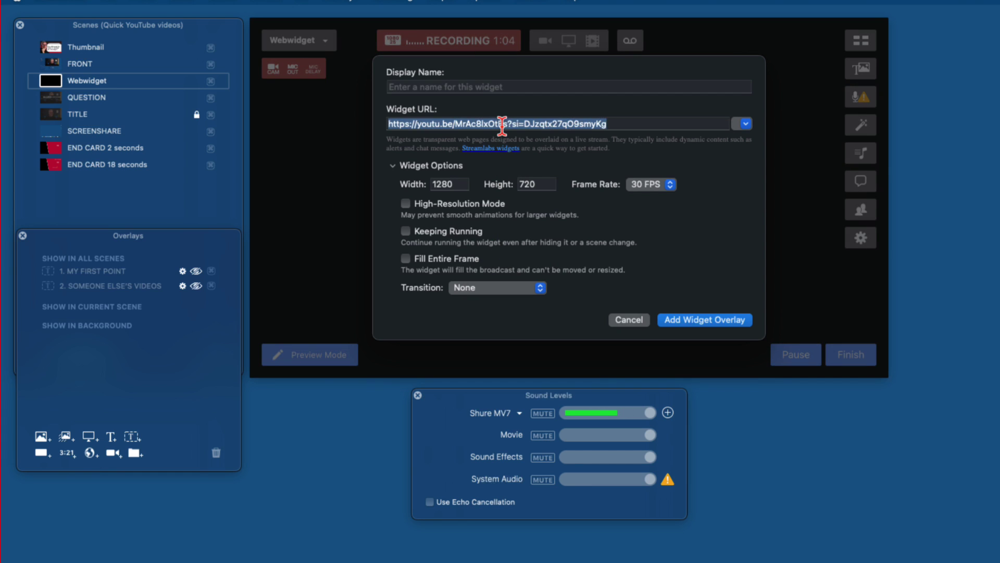
key("BackSpace")
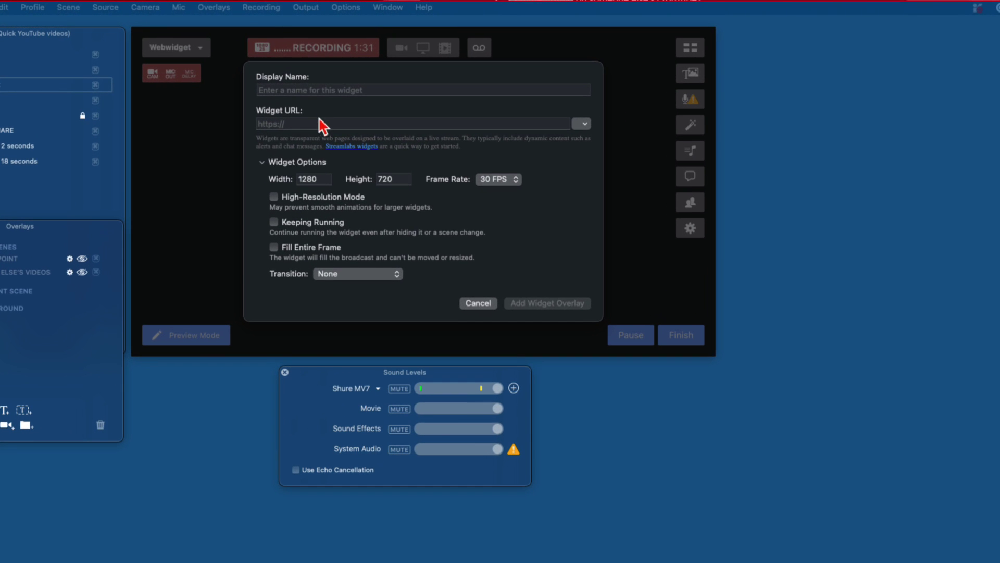
type("https://youtu.be/MrAc8lxOtEs?si=6zwVoFGlgZRYS3zv")
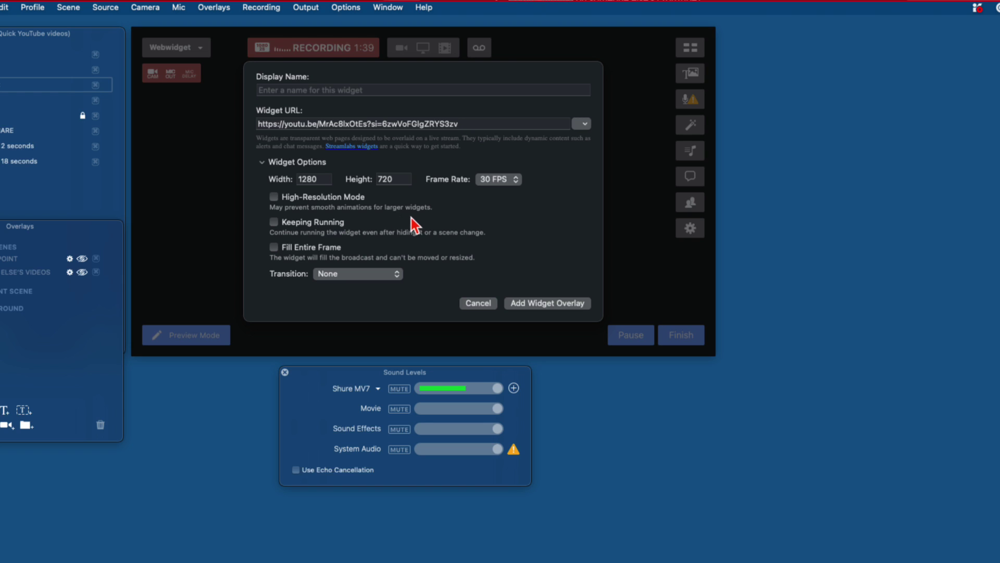
left_click(273, 197)
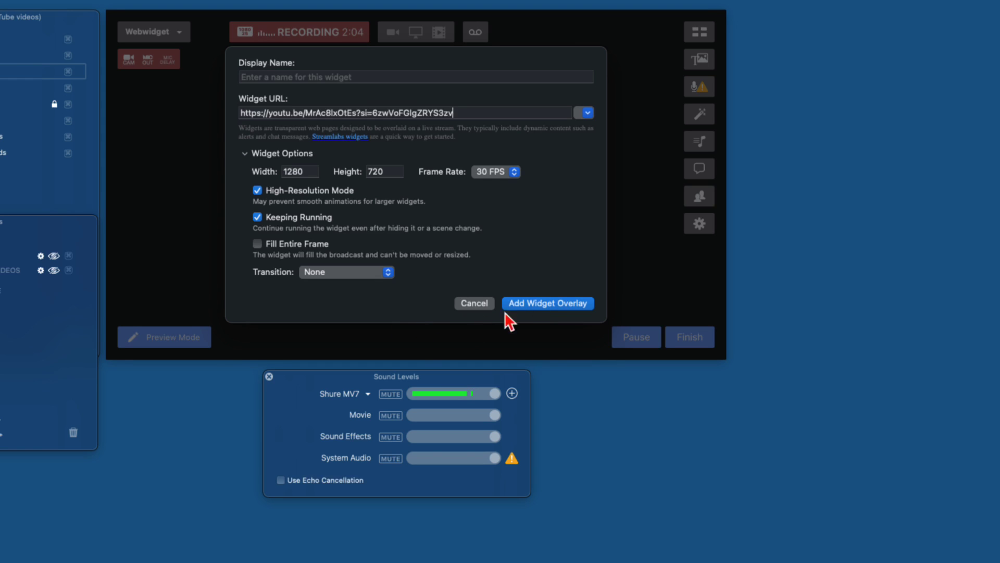
left_click(529, 303)
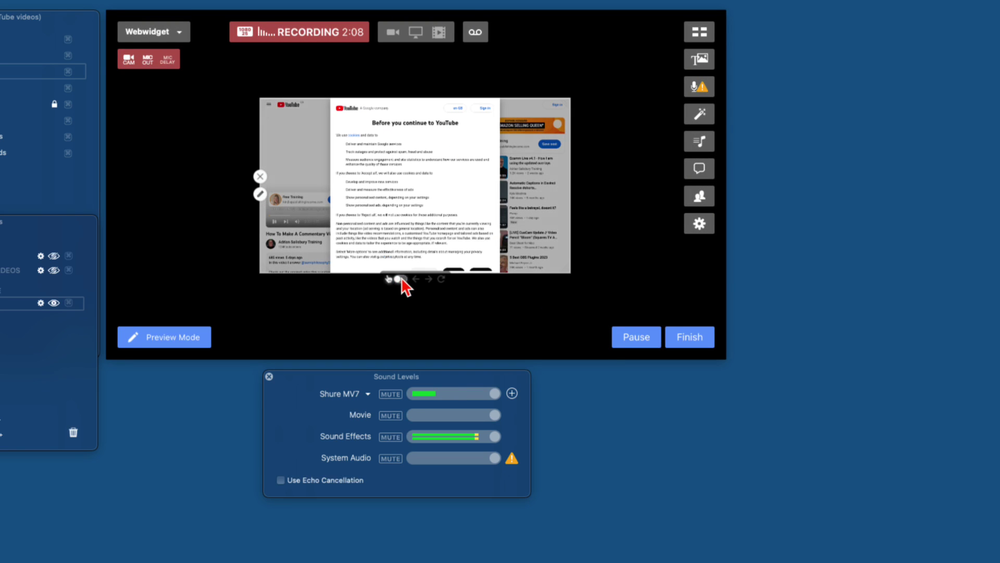
Turn on interaction for the widget to accept all YouTube cookies and pause its video, and turn interaction off again
left_click(402, 280)
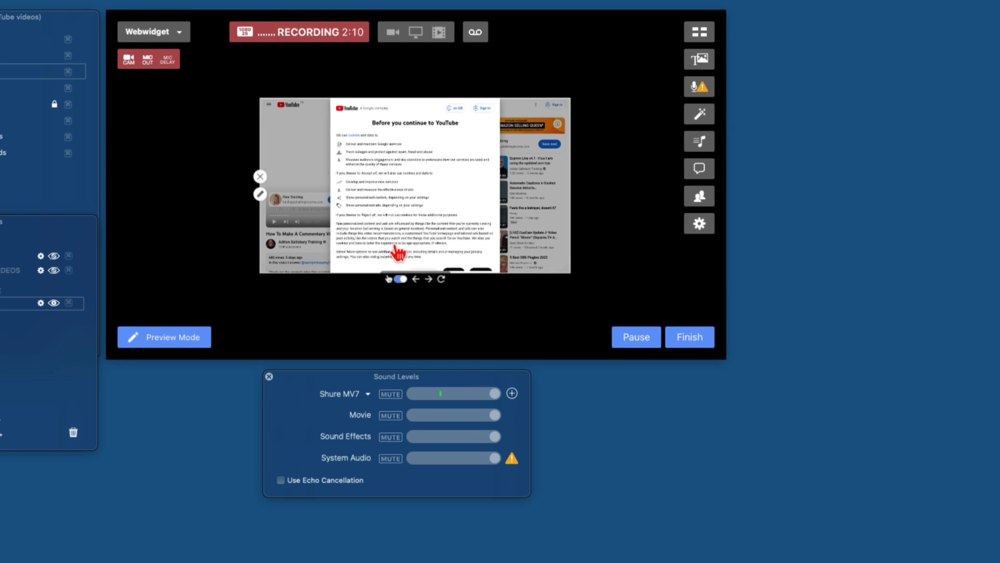
scroll(417, 237, "down", 2)
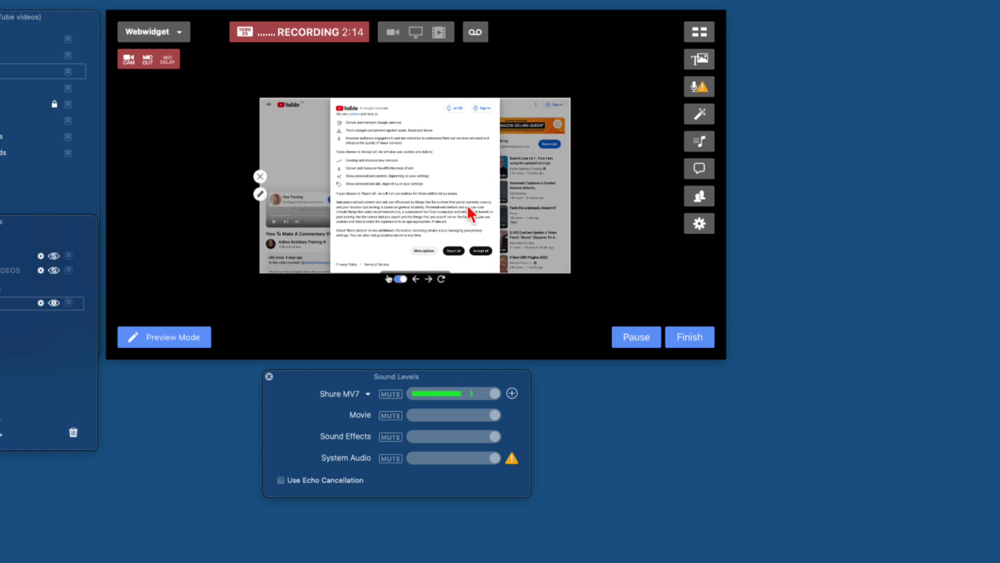
left_click(481, 252)
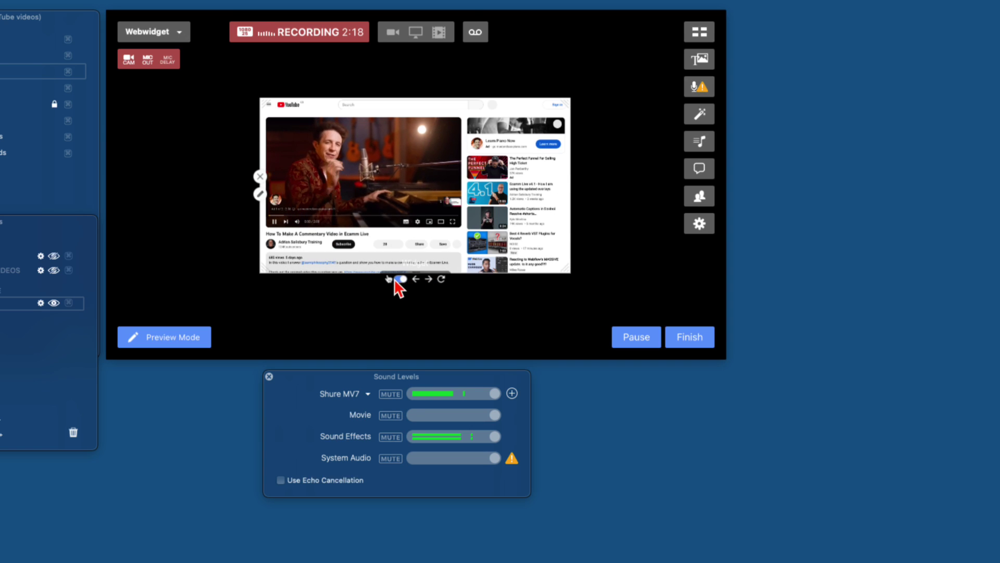
left_click(274, 221)
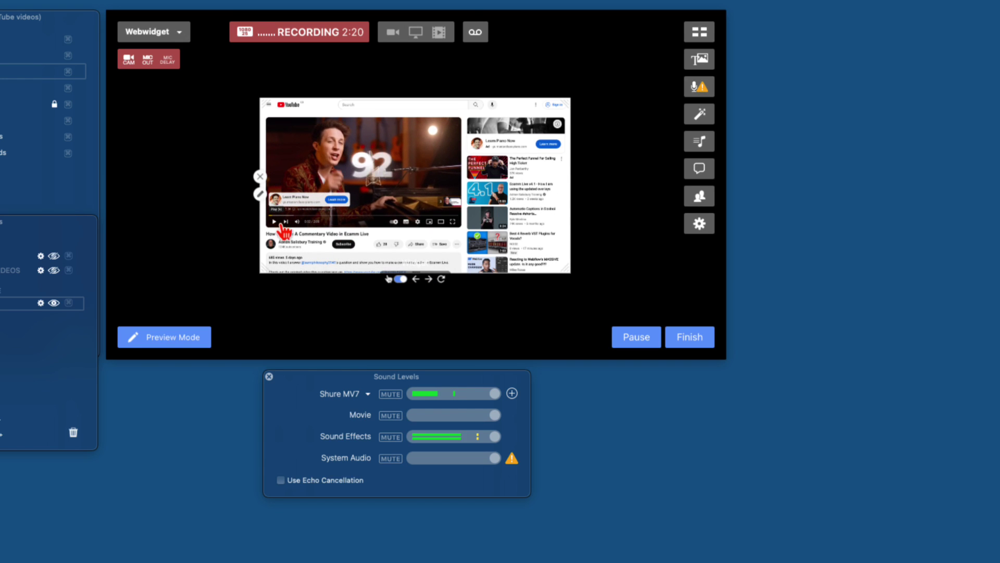
left_click(400, 280)
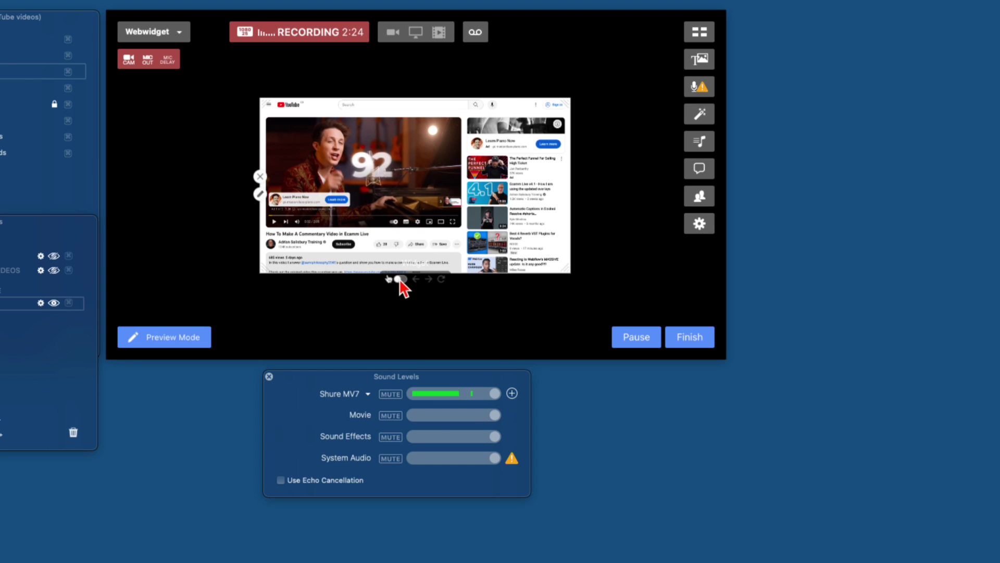
Enlarge the widget to fill the scene and put its YouTube video into full-screen view with interaction on
double_click(415, 216)
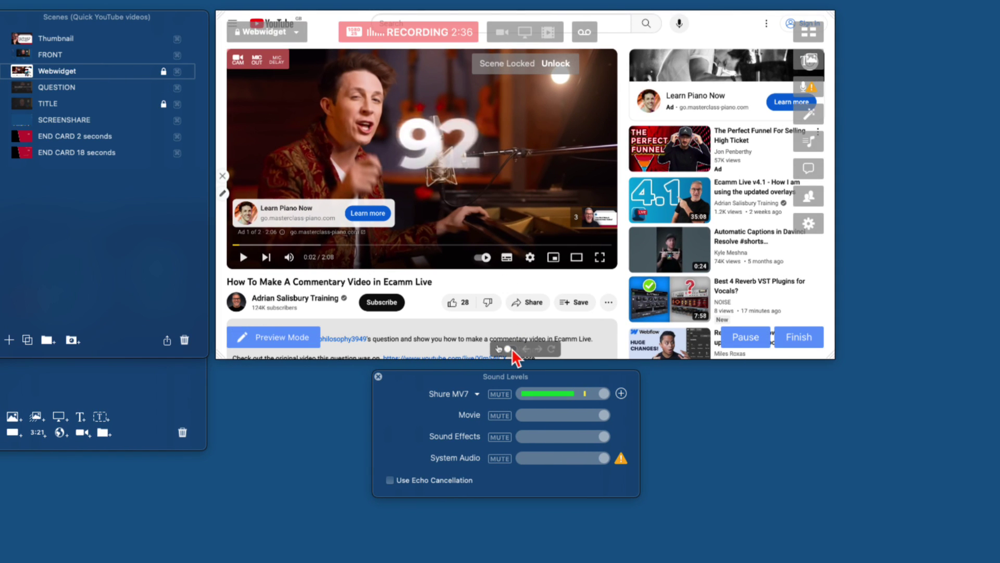
scroll(453, 278, "down", 3)
scroll(452, 275, "down", 5)
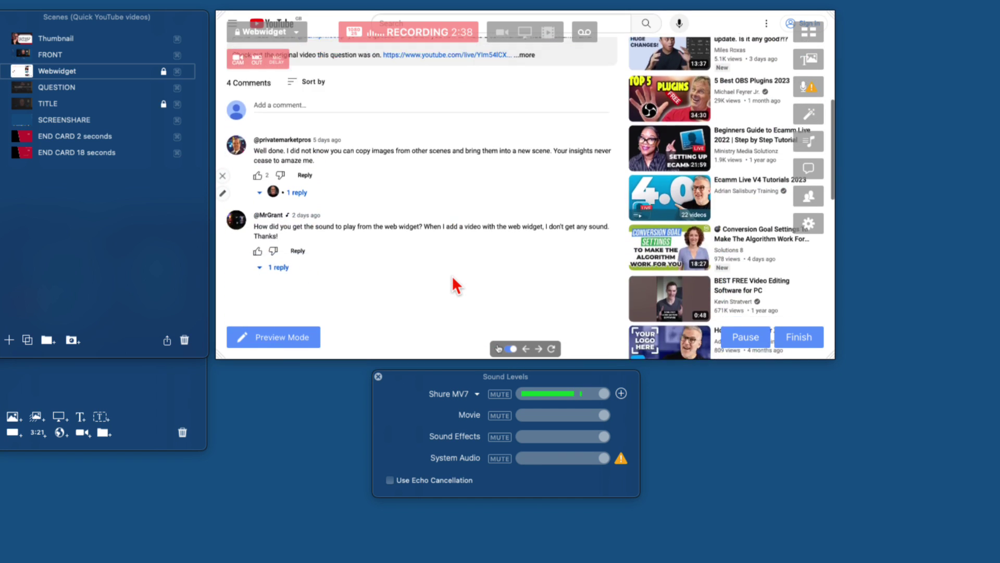
scroll(452, 275, "up", 10)
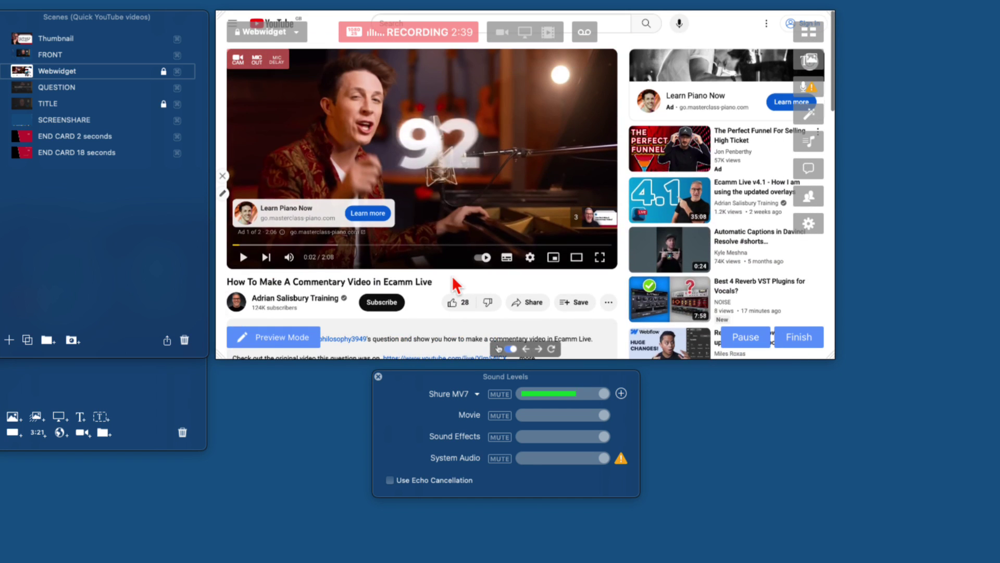
left_click(600, 257)
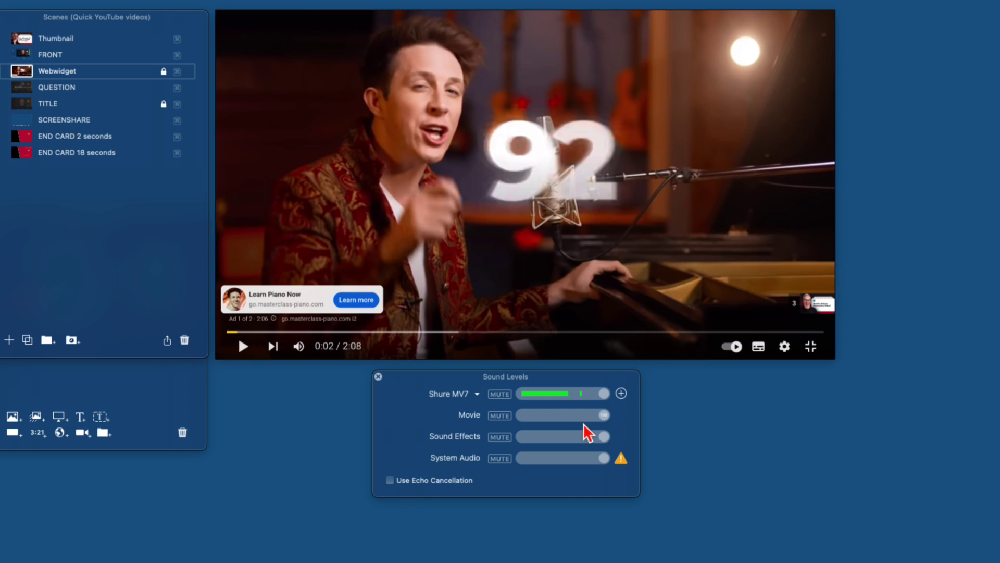
Play the widget's video briefly to check its audio on the Sound Effects channel, and pause it
mouse_move(243, 357)
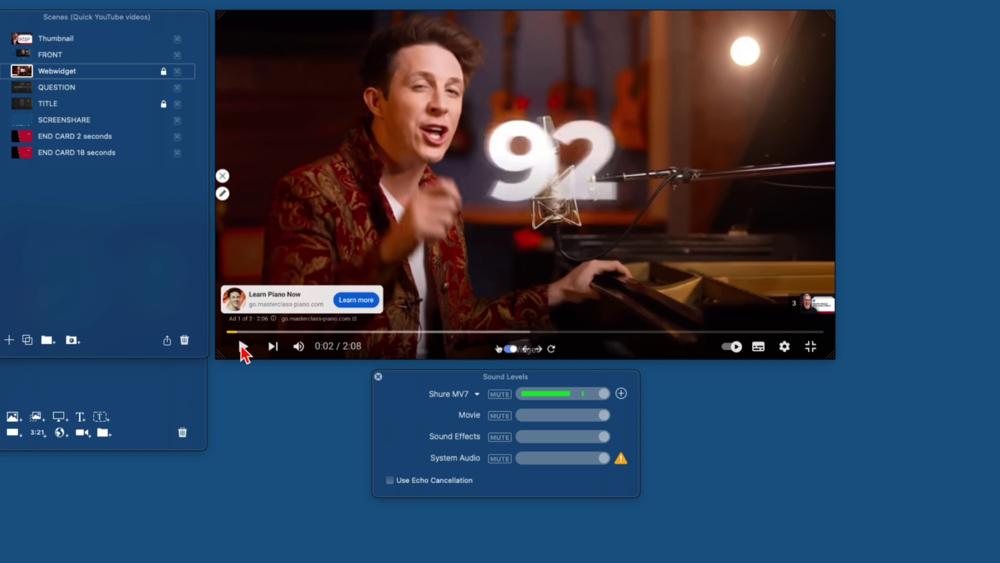
left_click(242, 346)
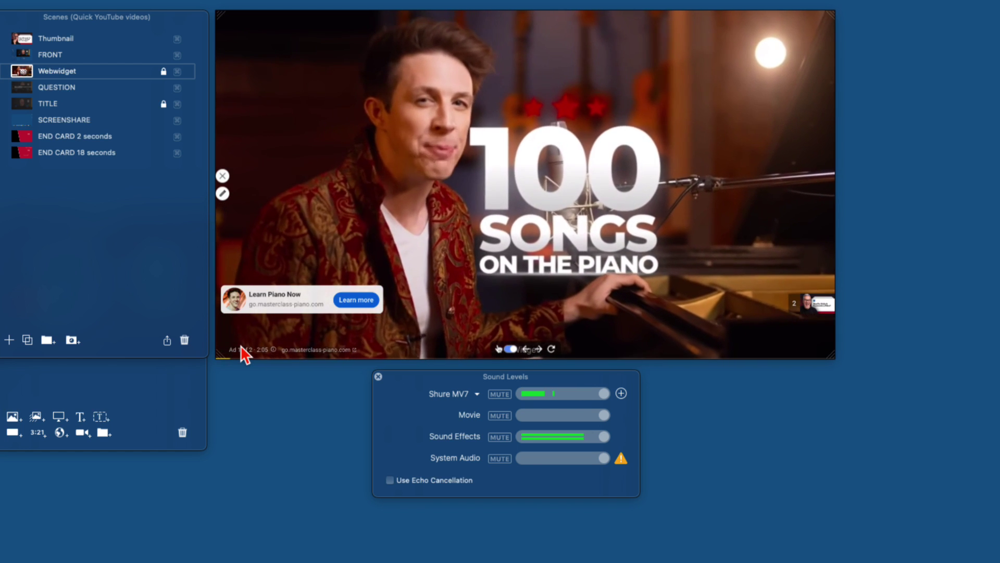
left_click(242, 347)
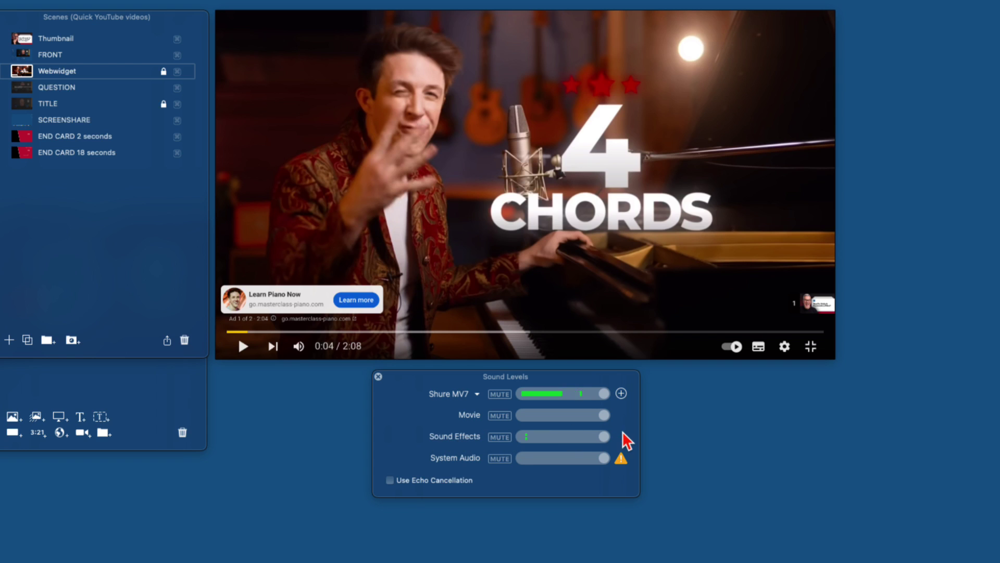
Play a short stretch of the video with the Sound Effects channel muted, and unmute the channel again
left_click(498, 437)
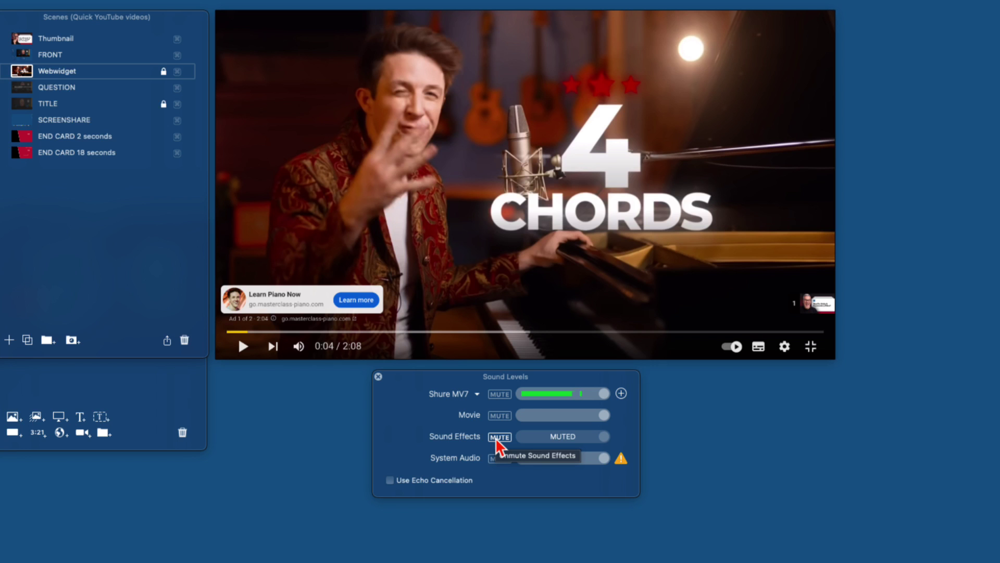
left_click(243, 346)
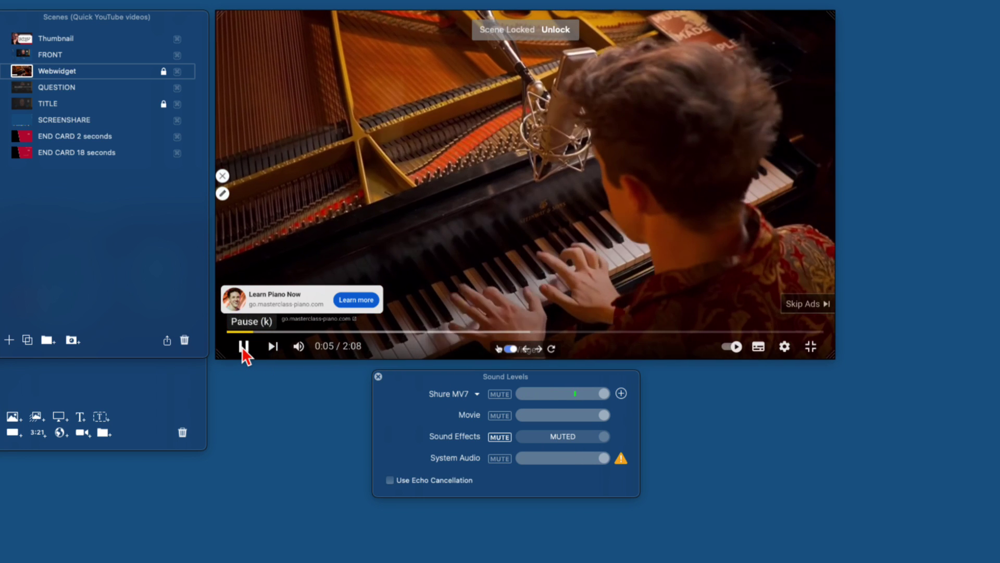
left_click(242, 348)
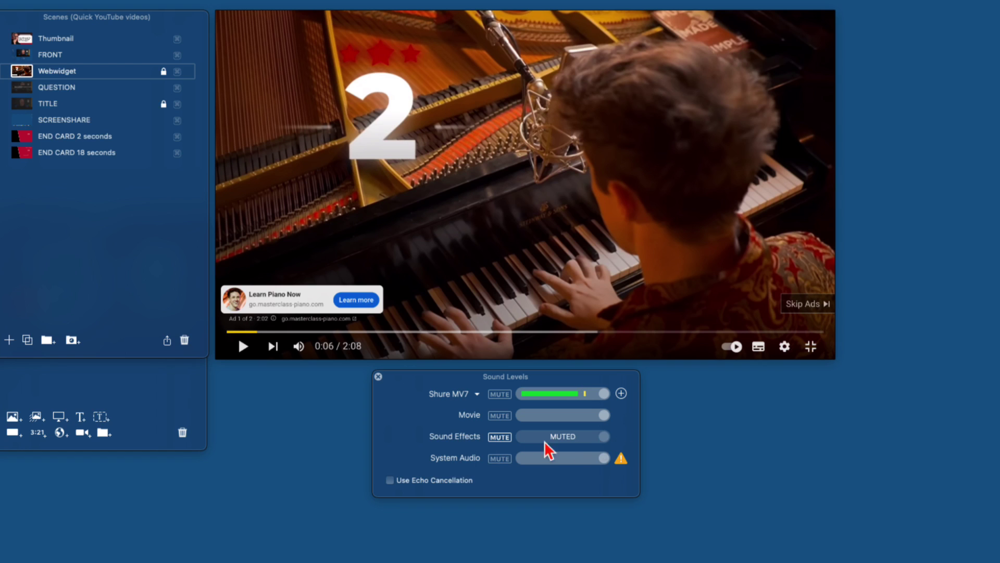
left_click(500, 437)
left_click(500, 437)
left_click(501, 437)
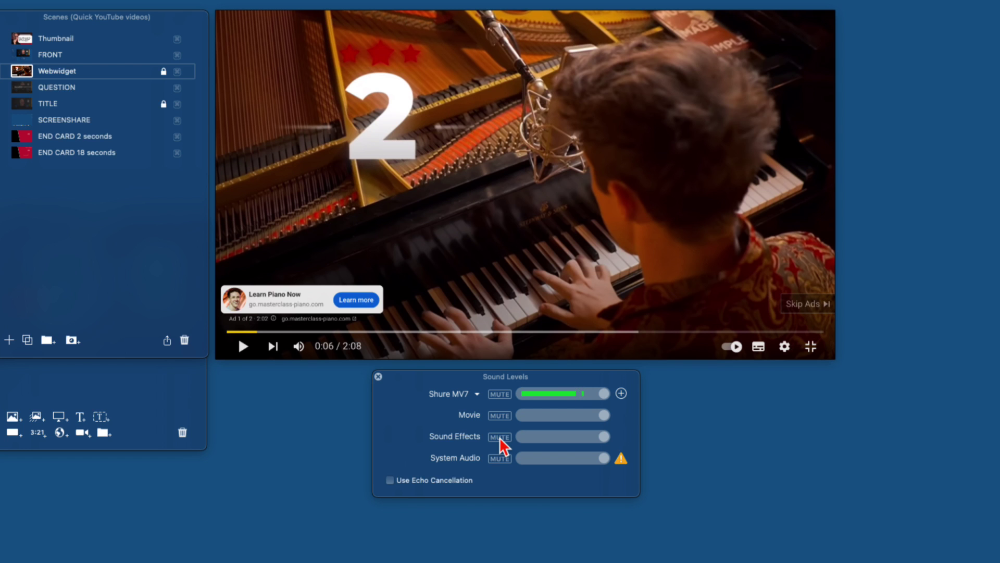
Shift the Sound Levels window slightly and play the video briefly with Sound Effects unmuted, pausing it again
mouse_move(241, 350)
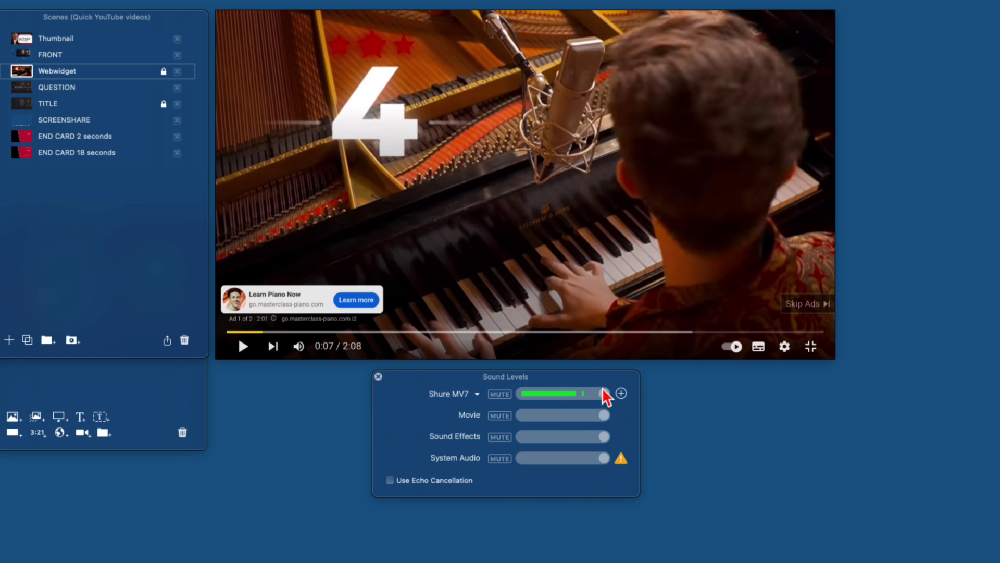
mouse_move(439, 378)
left_mouse_down()
mouse_move(393, 384)
mouse_move(423, 380)
left_mouse_up()
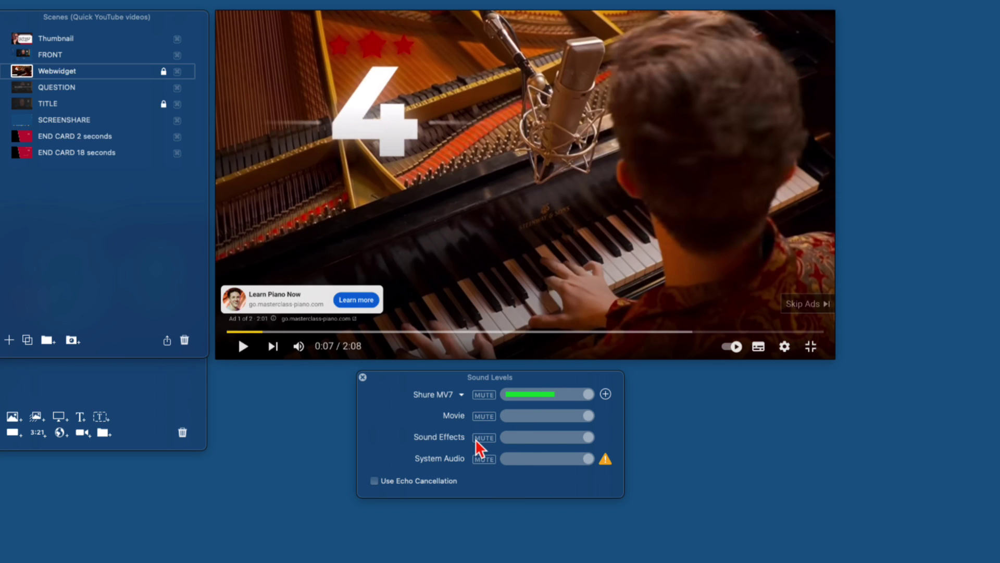
left_click(242, 349)
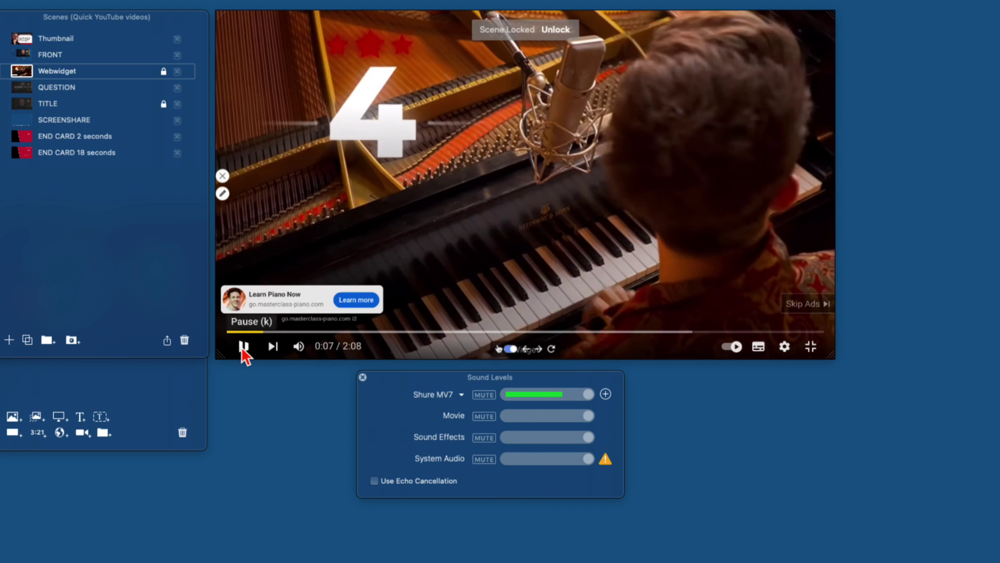
left_click(242, 346)
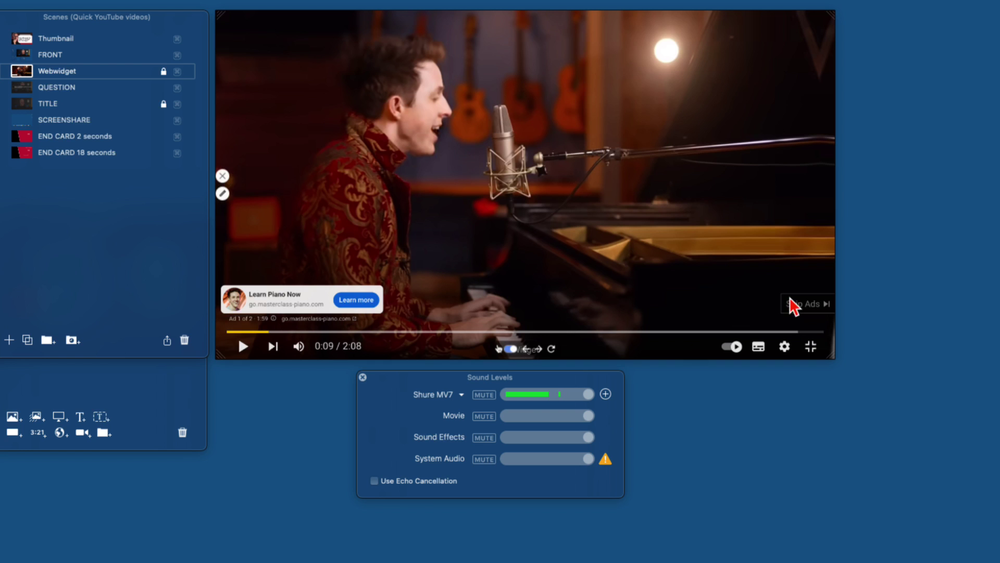
Skip the ads, pause the main video at 0:05, and switch to the FRONT scene
left_click(795, 304)
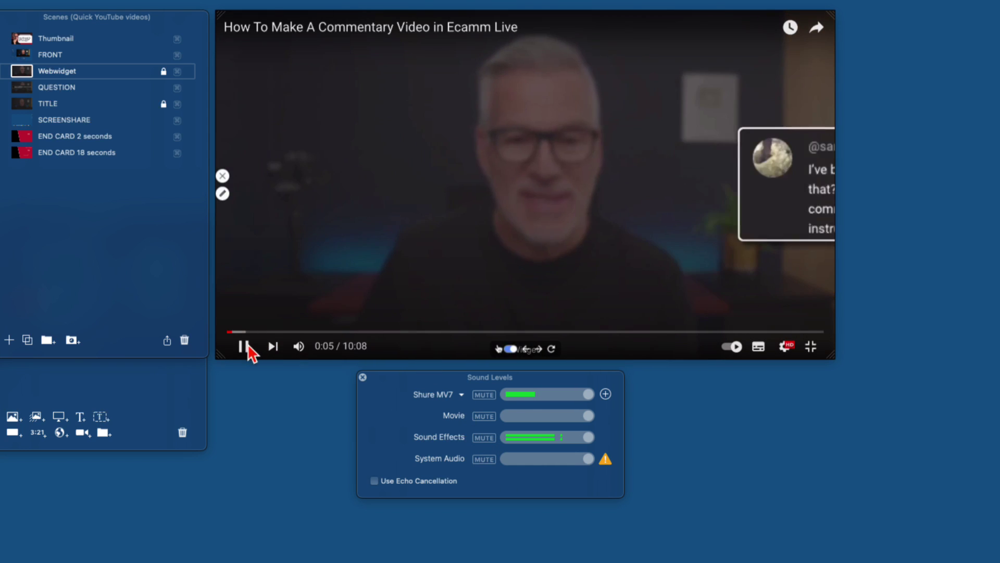
left_click(249, 348)
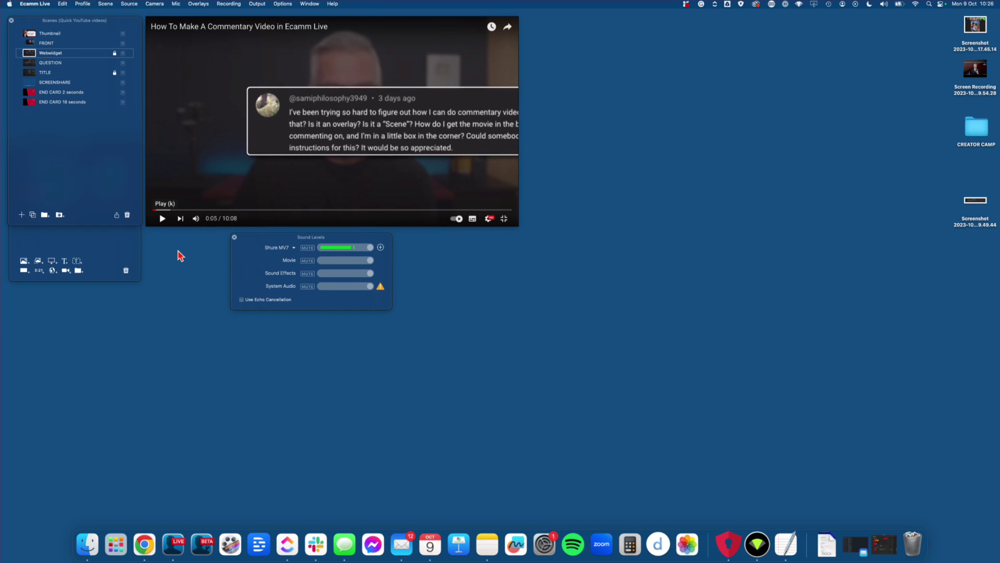
key("super+2")
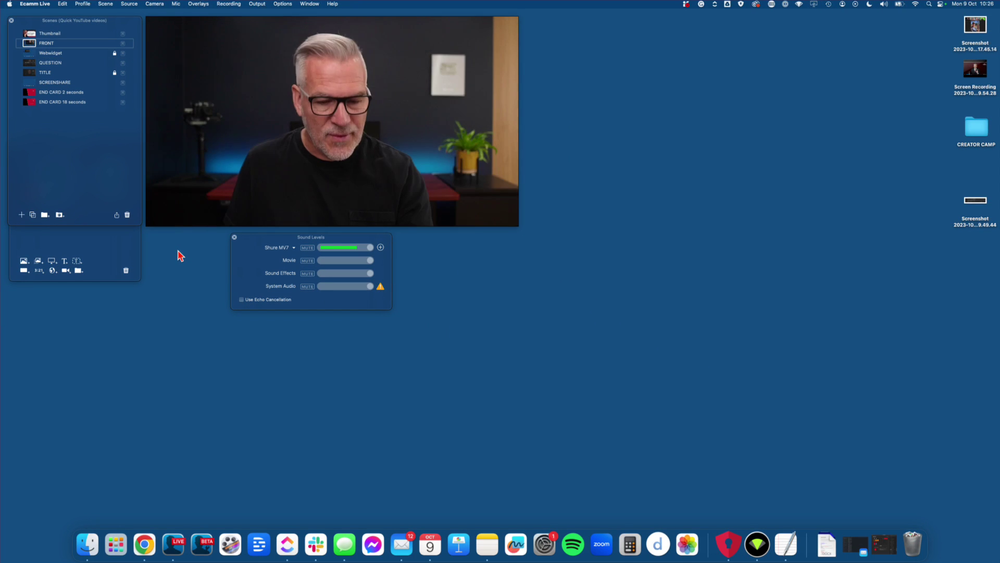